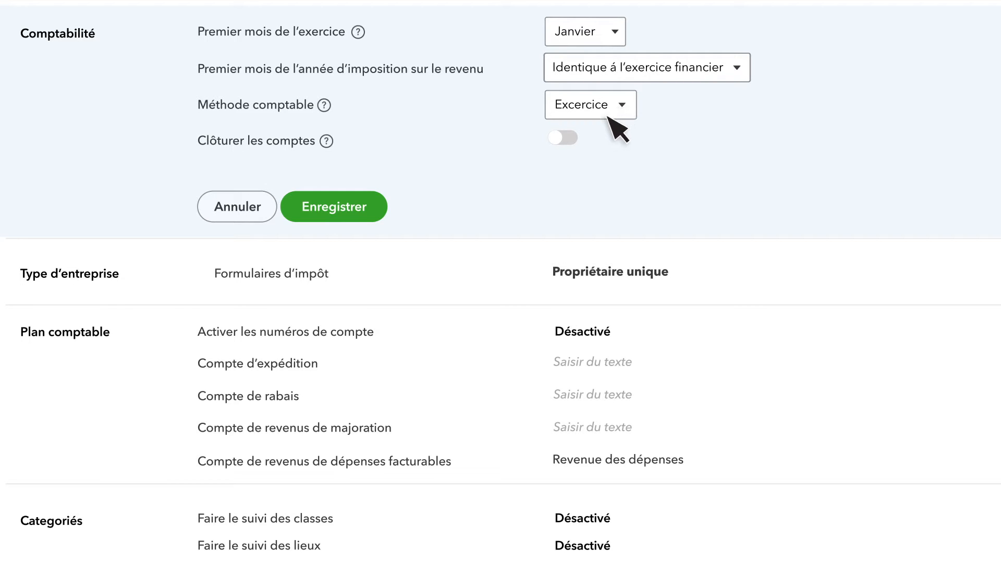
- Turn on closing of the books (Clôturer les comptes) with a closing date of 30/11/2024 and save the Comptabilité settings
left_click(566, 143)
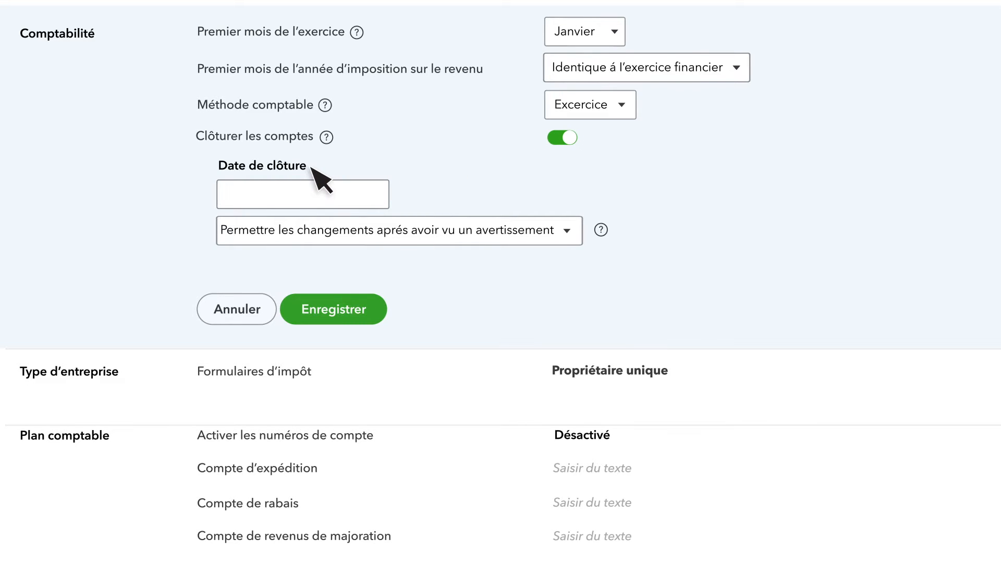
left_click(371, 195)
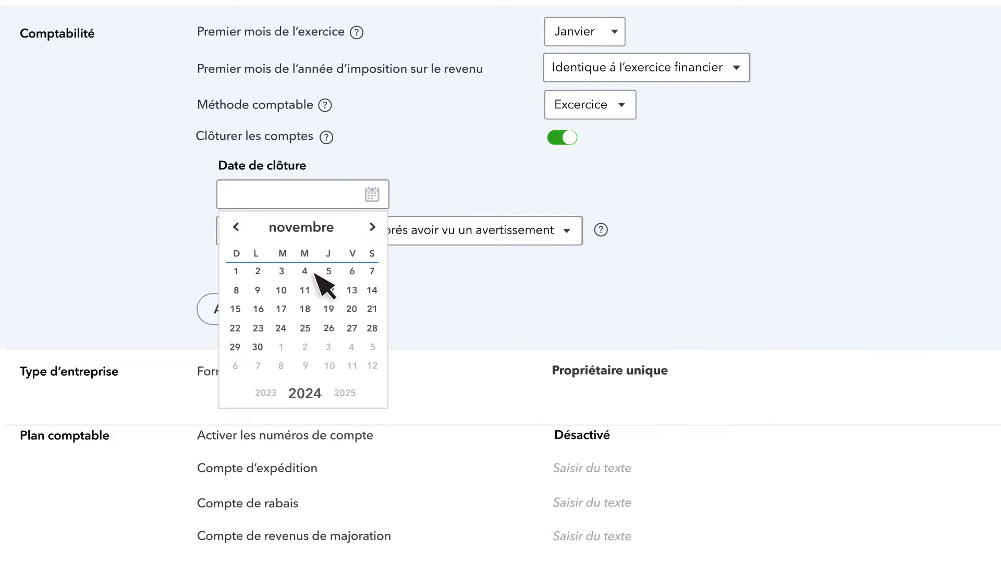
left_click(258, 347)
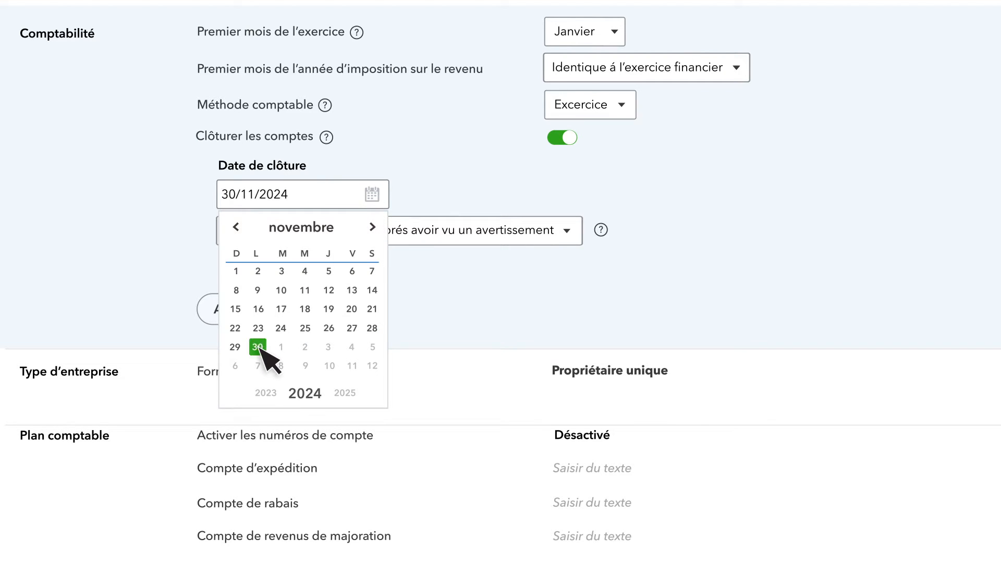
left_click(372, 195)
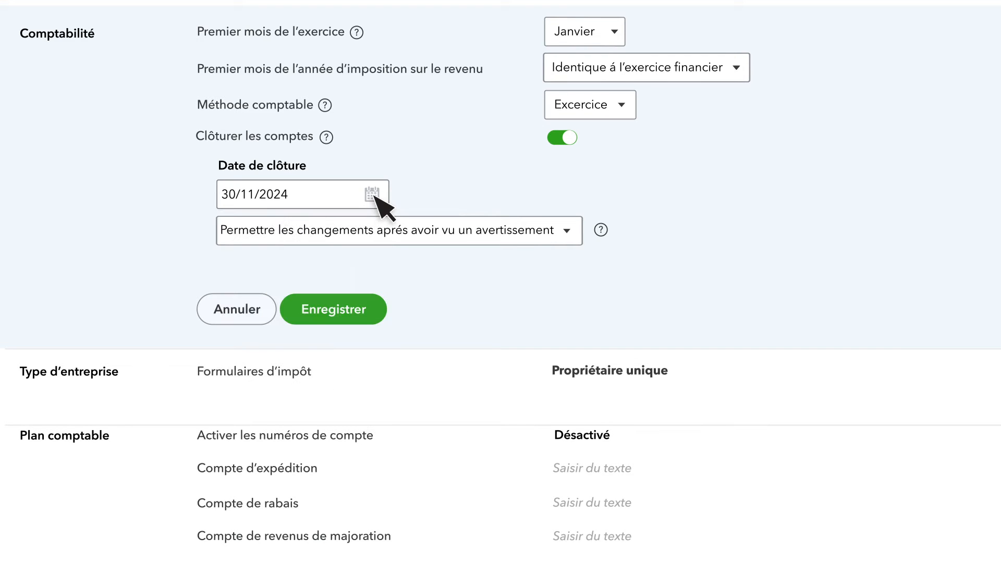
left_click(350, 311)
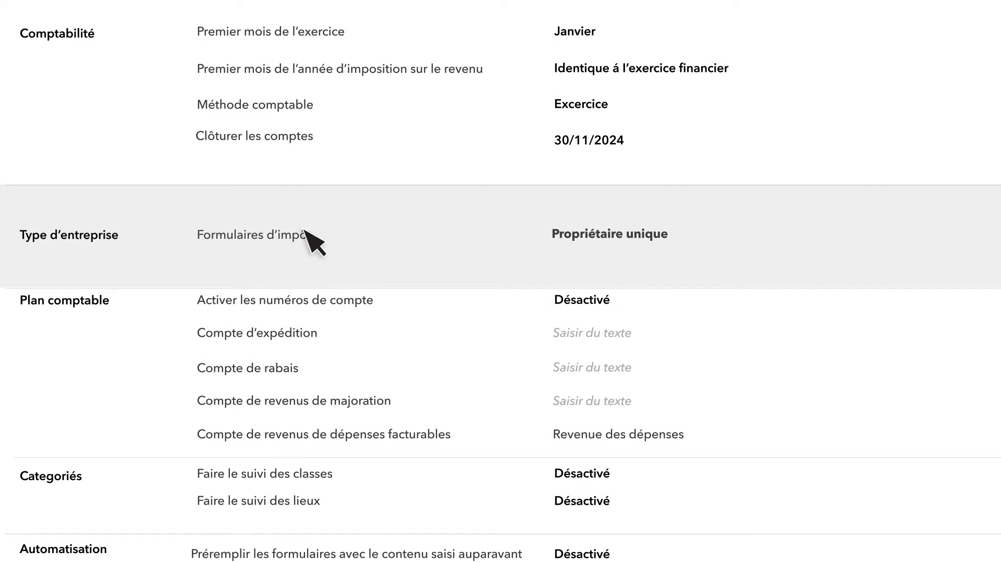
- Set the tax form under Type d'entreprise to Incertain/Autre/Aucun and save it
left_click(306, 232)
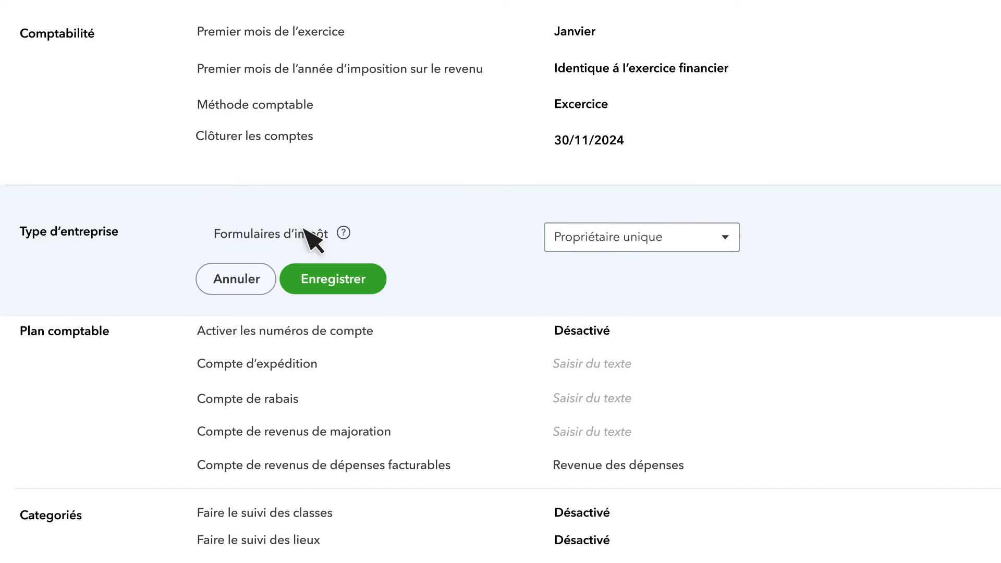
left_click(726, 239)
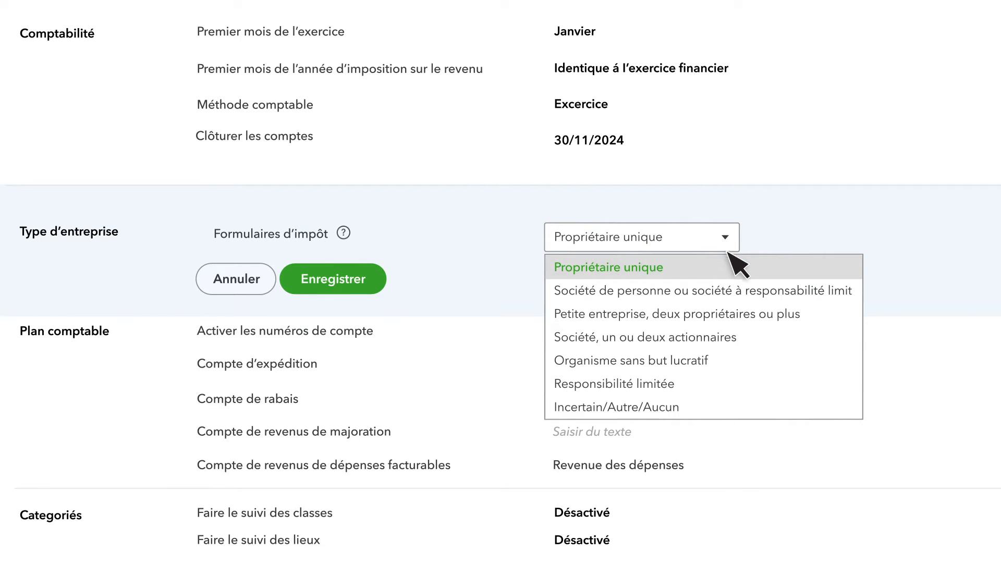
left_click(725, 407)
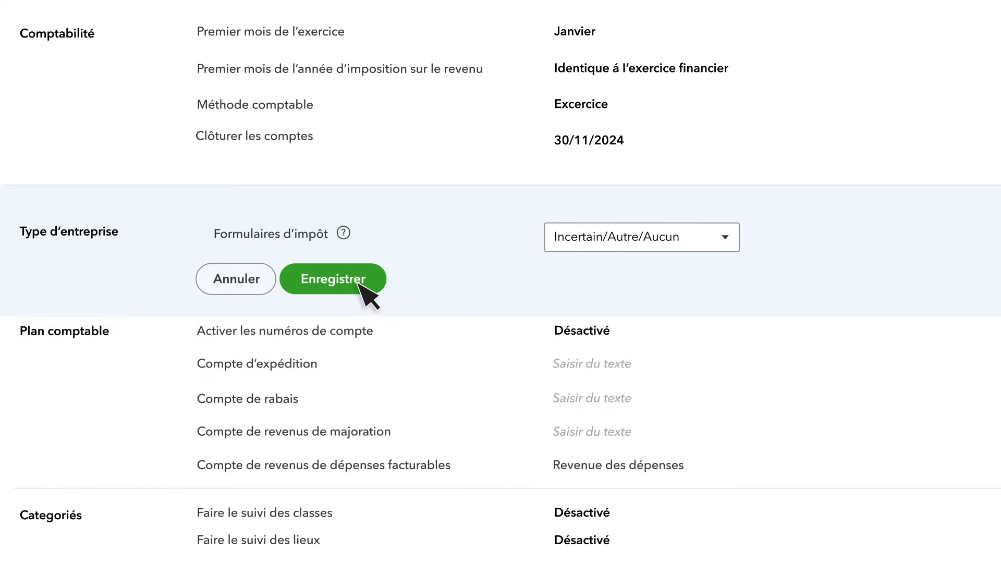
left_click(357, 284)
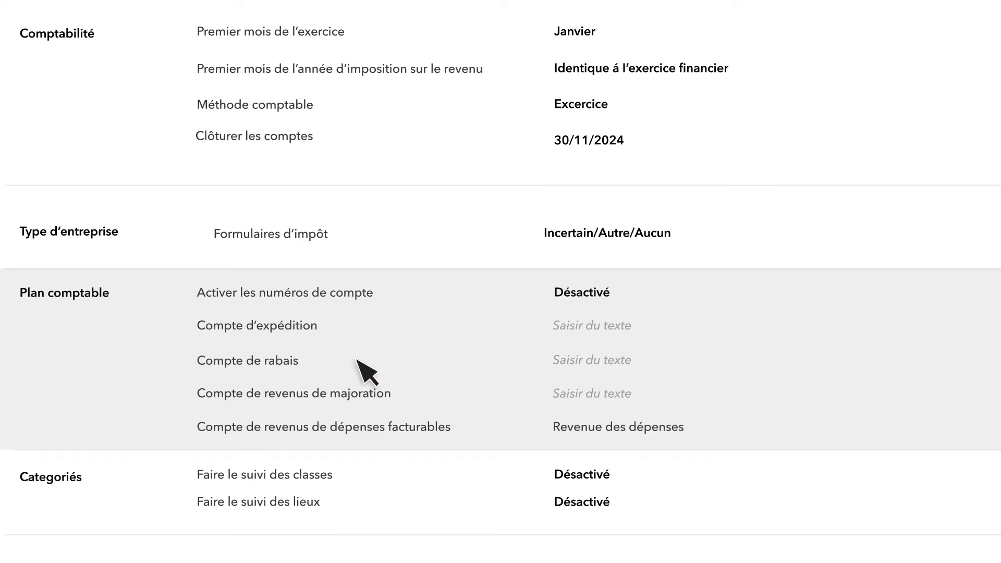
- Enable account numbers in the Plan comptable section, choose to display them, and save
left_click(357, 360)
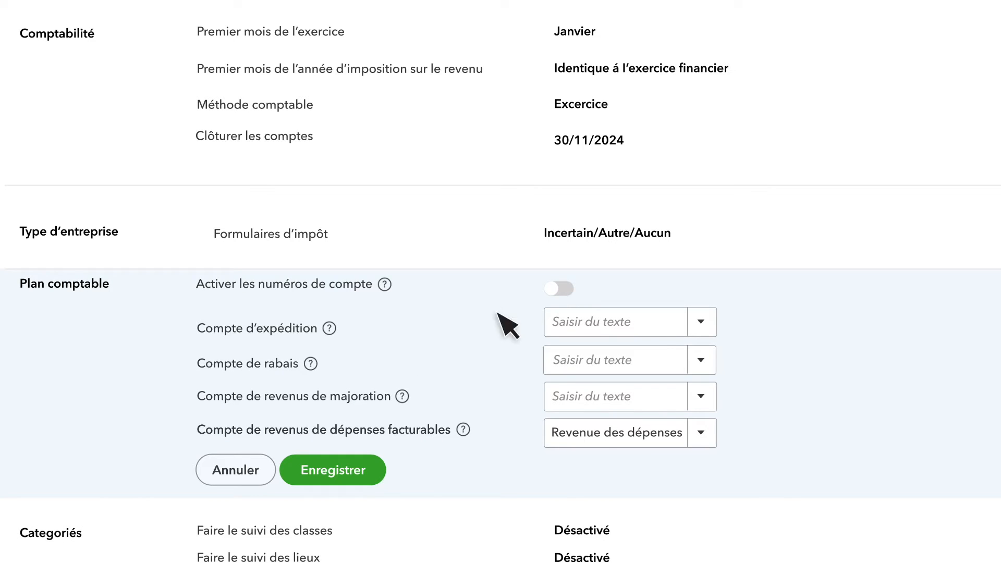
left_click(559, 289)
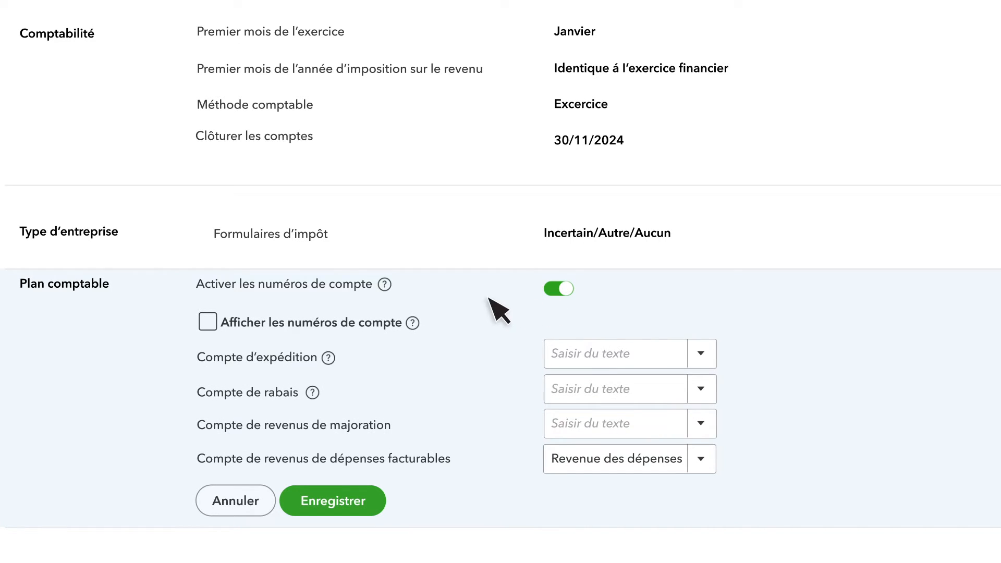
left_click(208, 322)
left_click(326, 500)
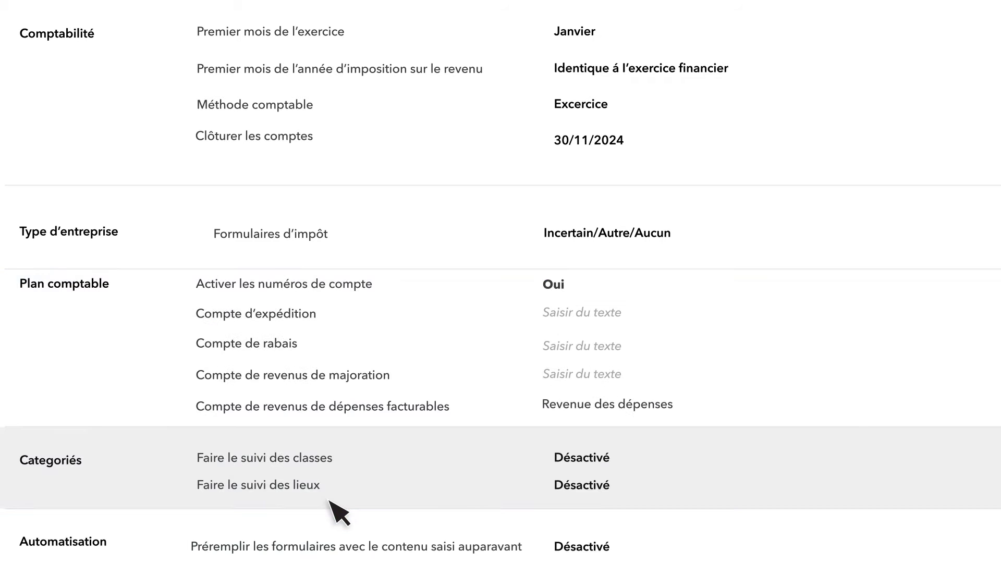
- Enable class and location tracking under Catégories, with a warning when an operation has no class assigned, and save
scroll(330, 473, "down", 2)
scroll(337, 483, "down", 2)
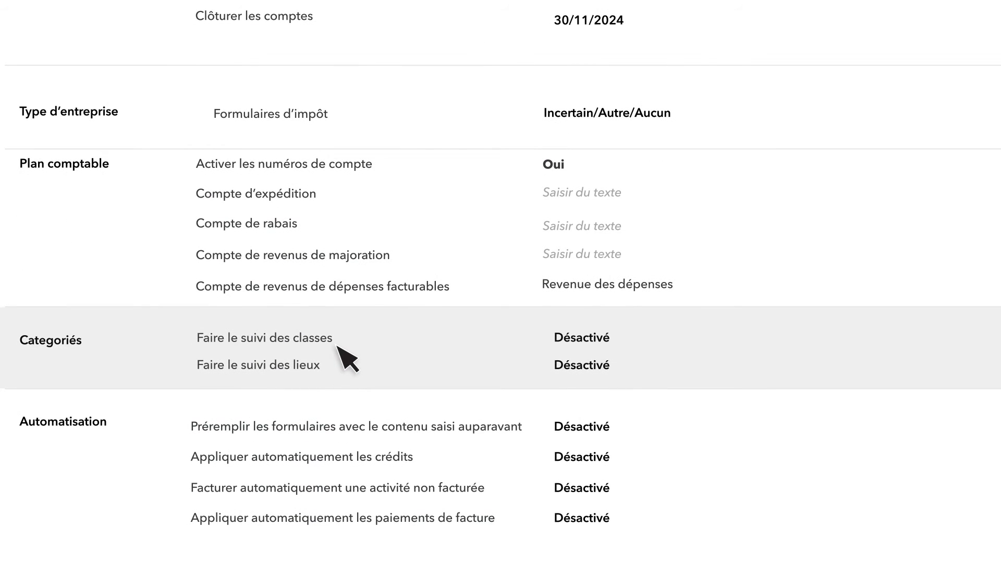
left_click(345, 358)
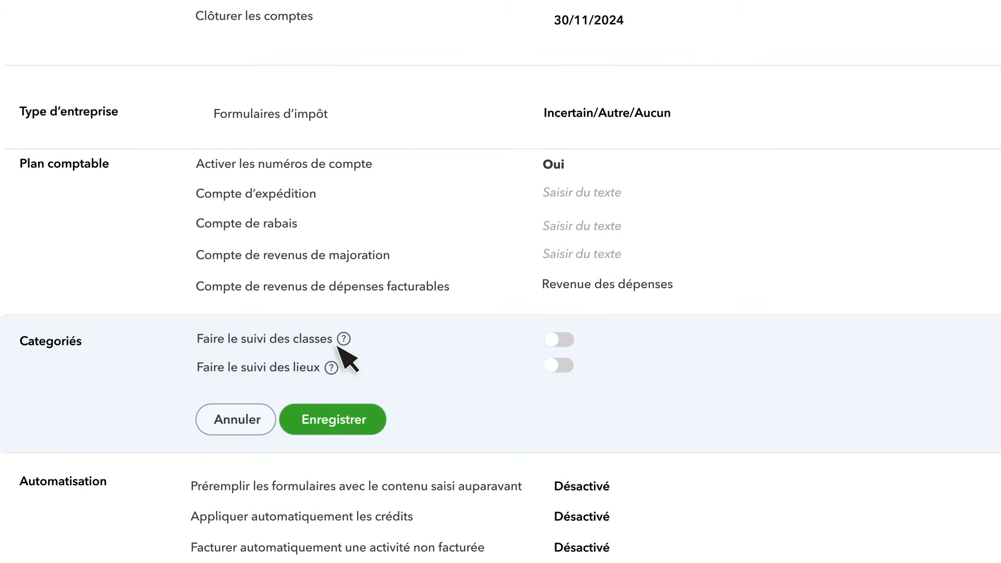
left_click(561, 344)
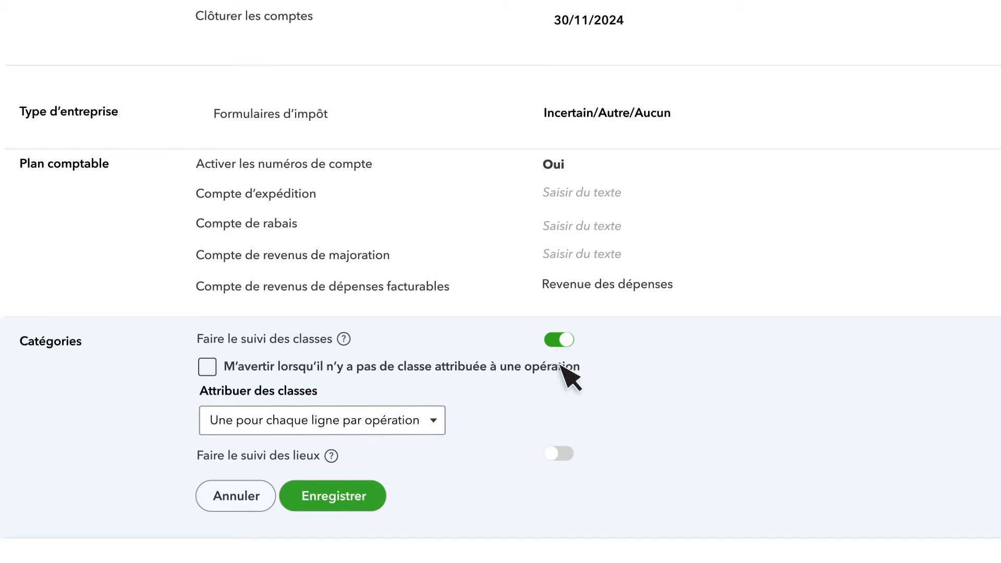
left_click(561, 455)
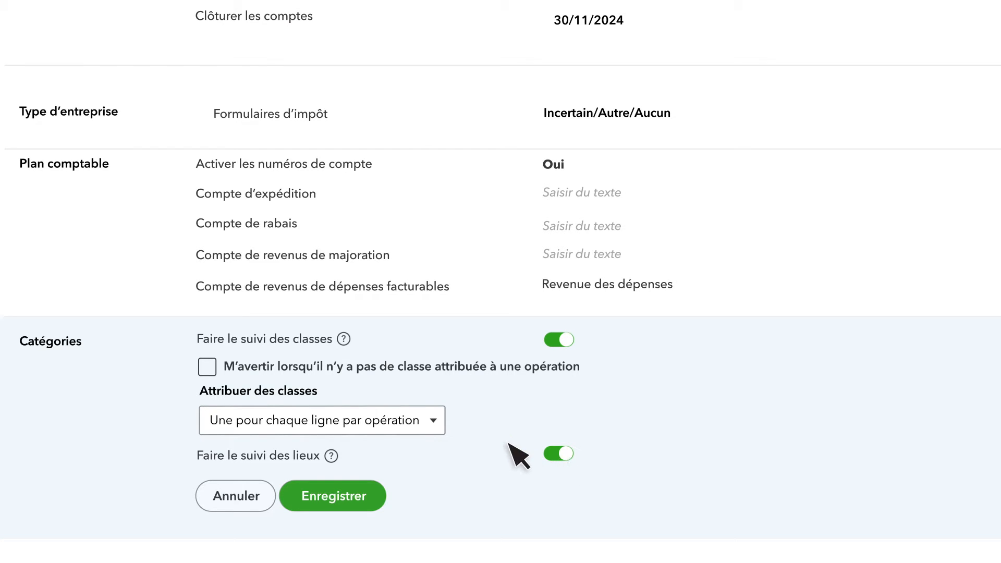
left_click(208, 368)
left_click(336, 501)
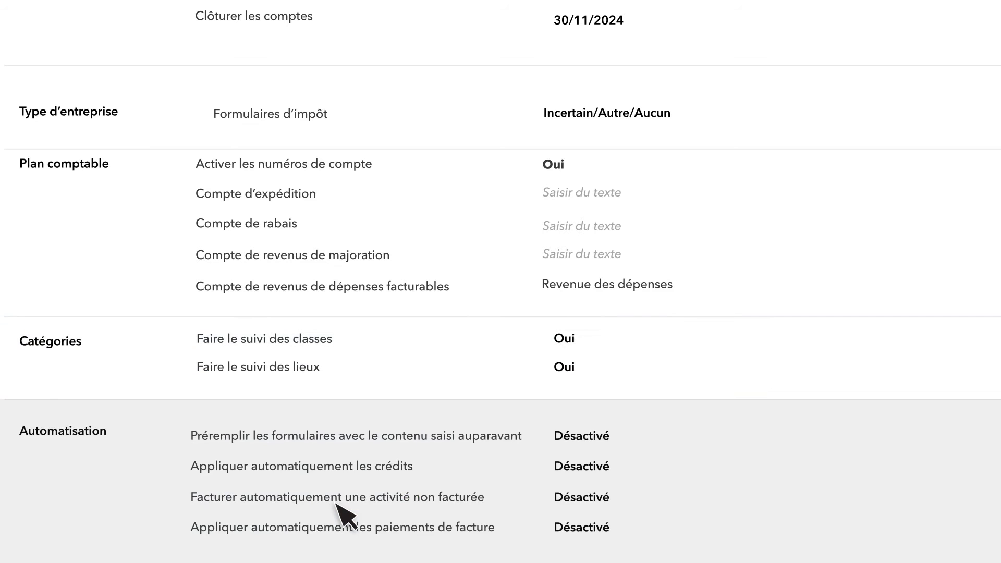
- Enable form prefilling, automatic credits, automatic invoicing of unbilled activity and automatic bill payments under Automatisation, and save
left_click(422, 527)
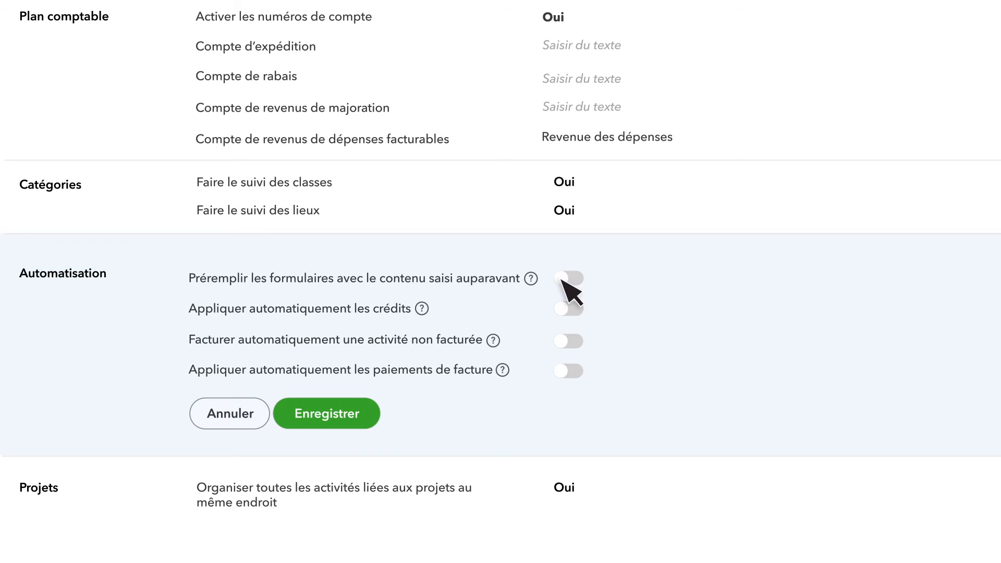
left_click(565, 280)
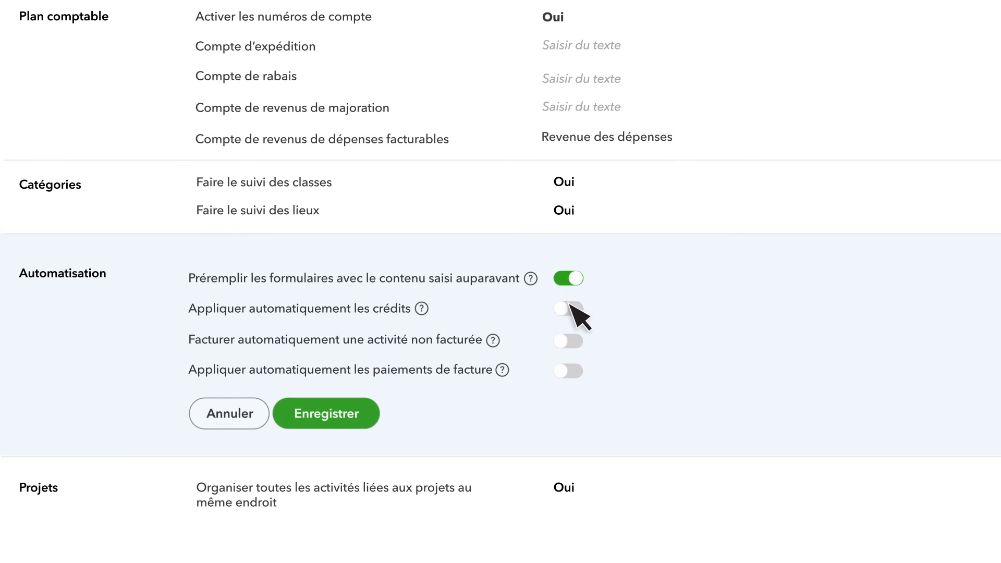
left_click(569, 309)
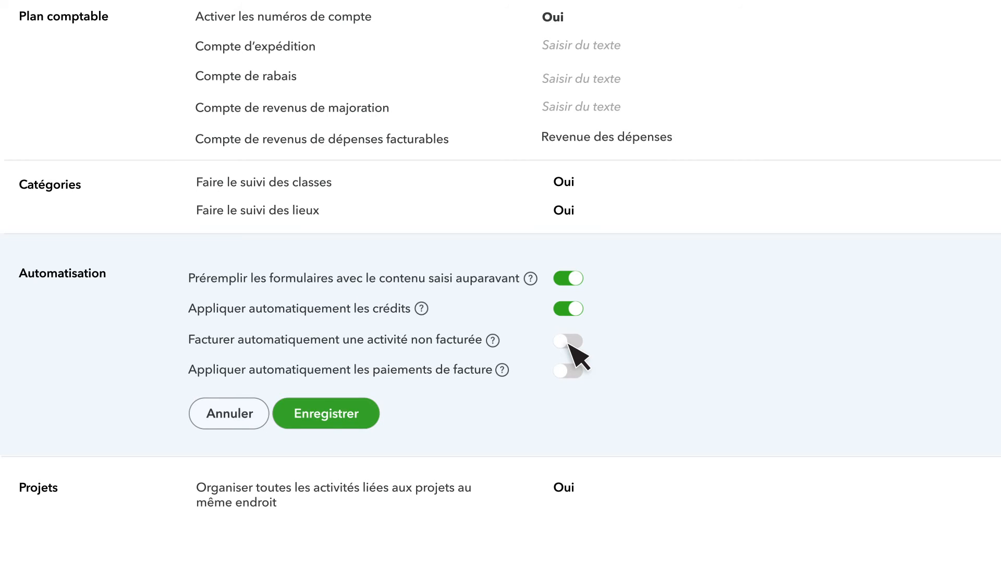
left_click(571, 343)
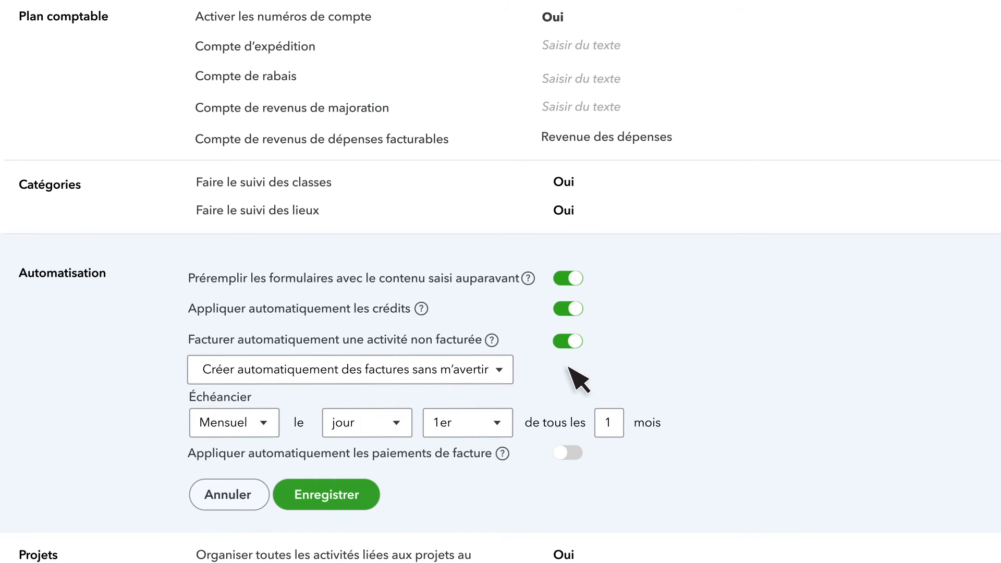
left_click(570, 456)
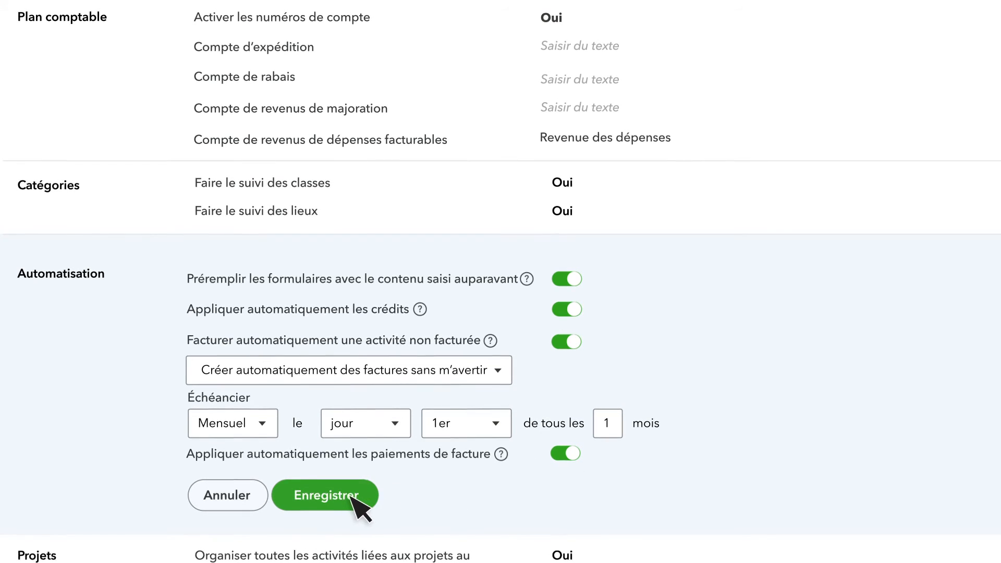
left_click(334, 495)
- Enable organizing all project-related activities in one place under Projets and save
scroll(347, 542, "down", 7)
scroll(257, 368, "down", 1)
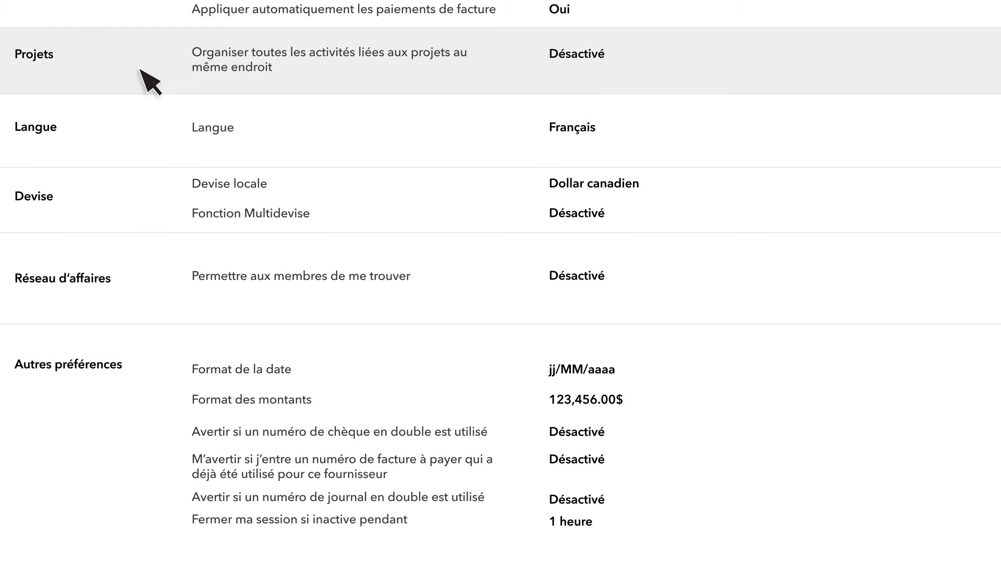
left_click(135, 52)
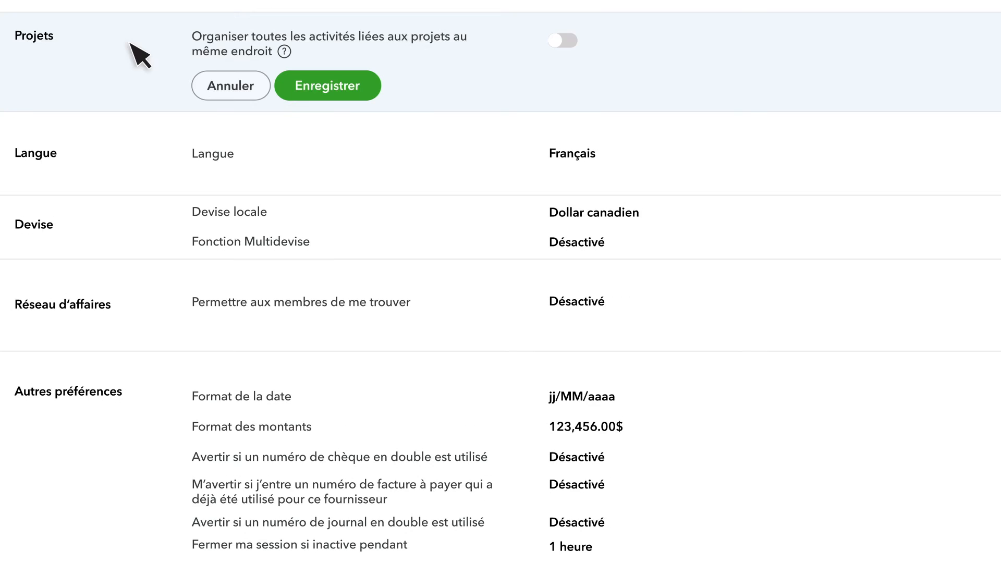
left_click(562, 42)
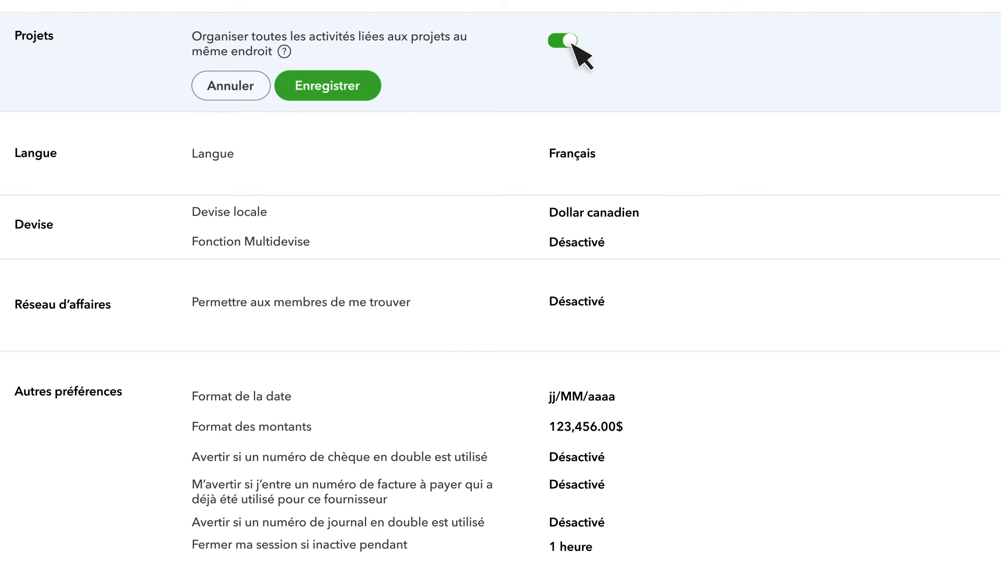
left_click(361, 88)
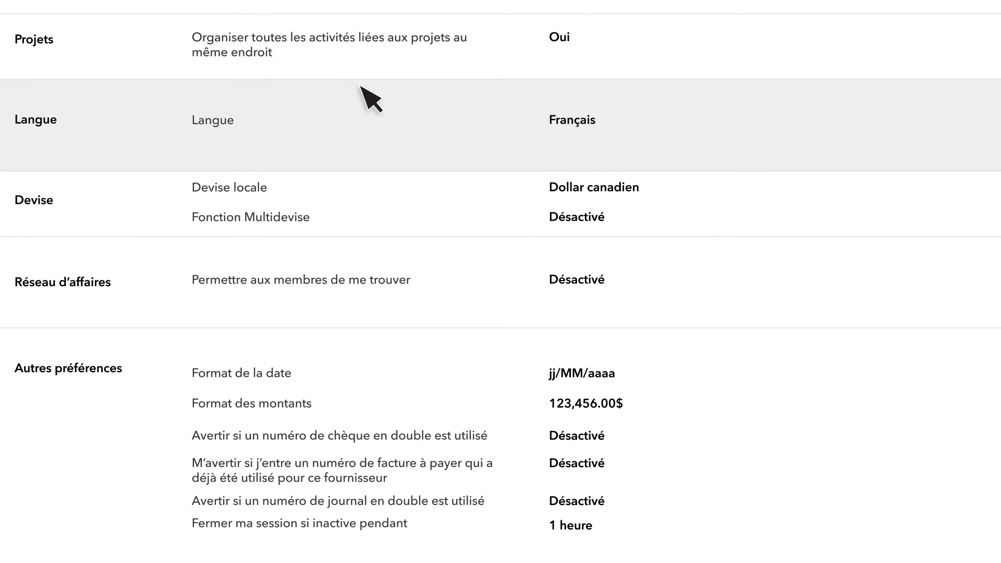
- Check the available language options, keep Français, and save the Langue section
left_click(362, 117)
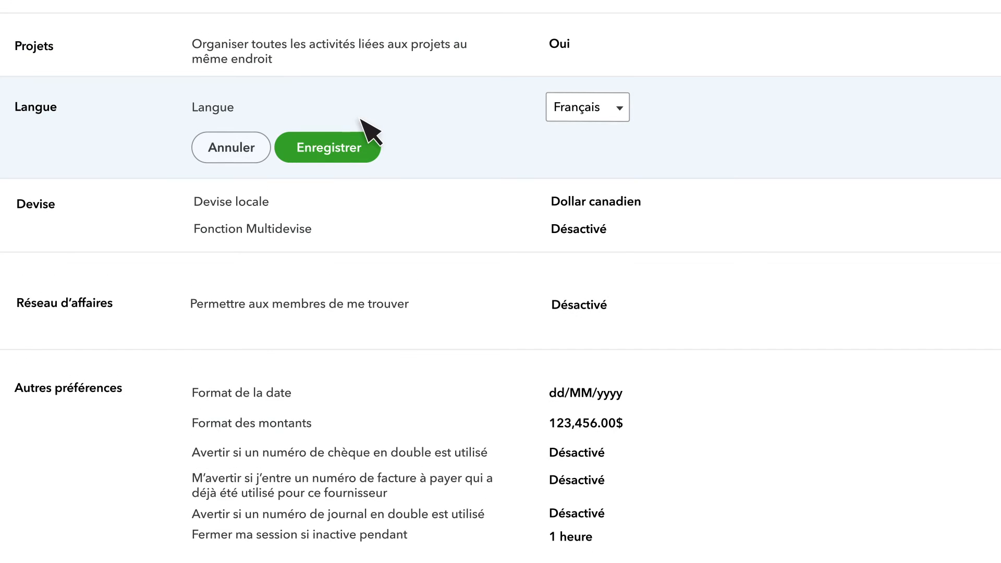
left_click(619, 110)
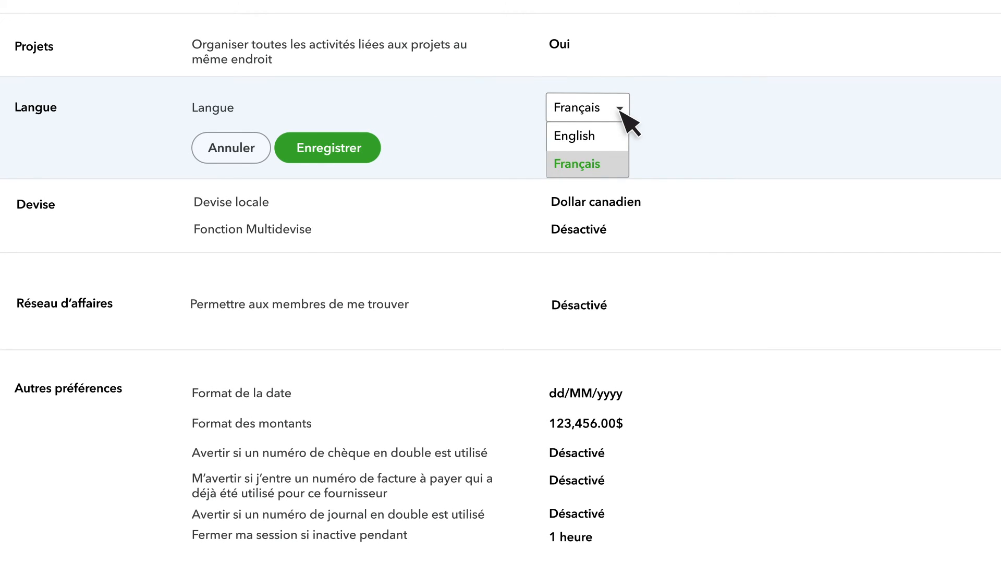
left_click(622, 112)
left_click(345, 152)
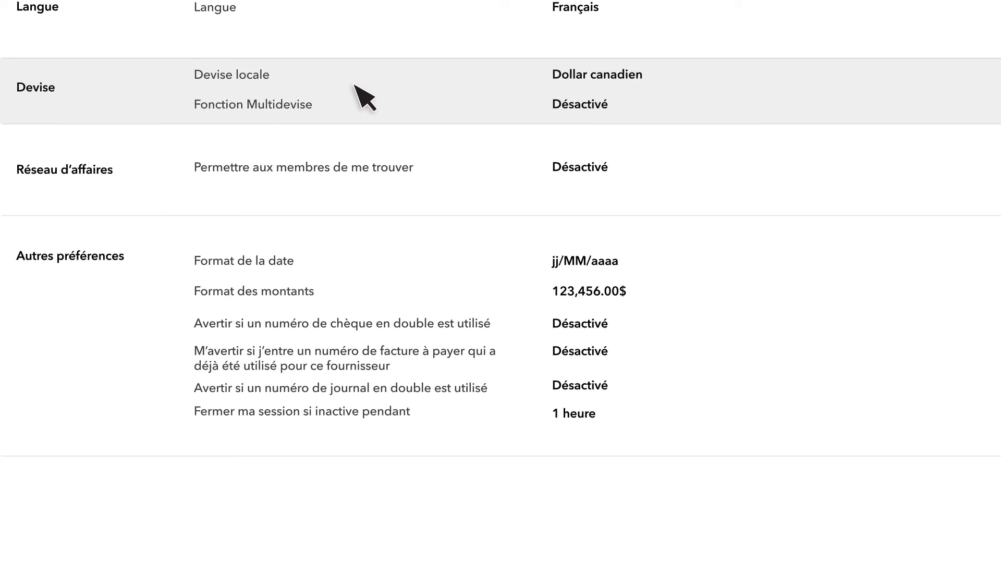
- Enable the Multidevise feature under Devise, acknowledge that activating it is irreversible, and save
left_click(371, 94)
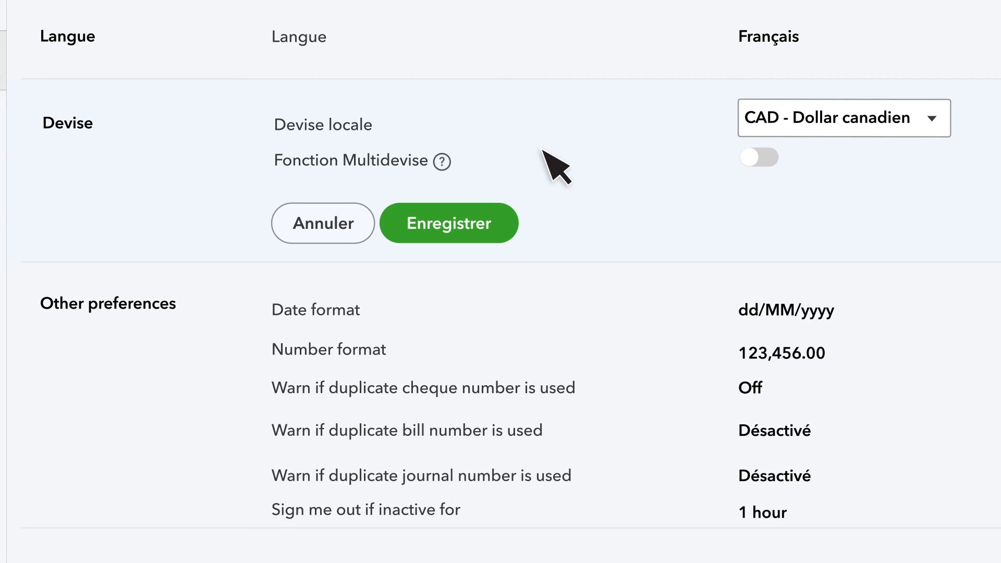
left_click(760, 161)
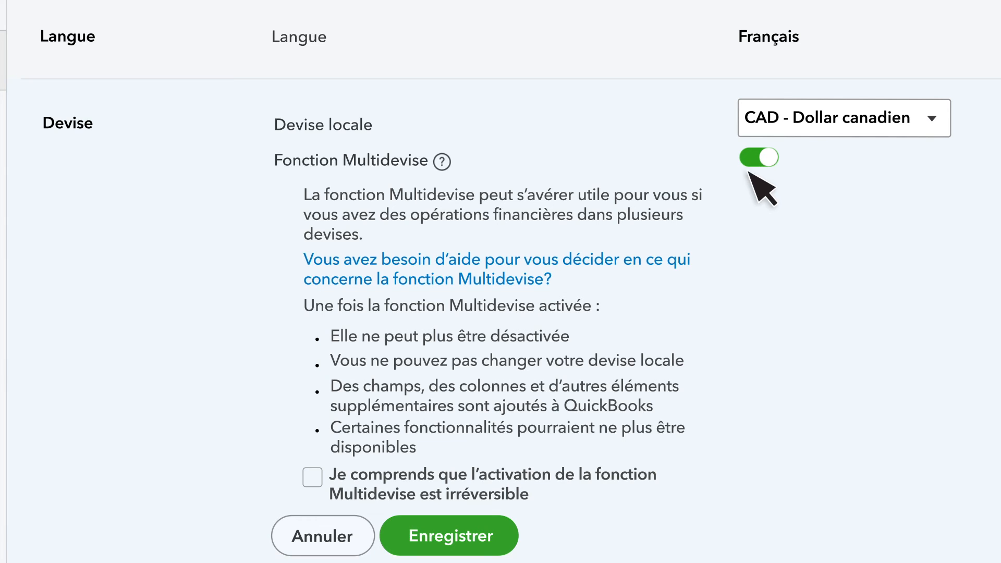
left_click(313, 478)
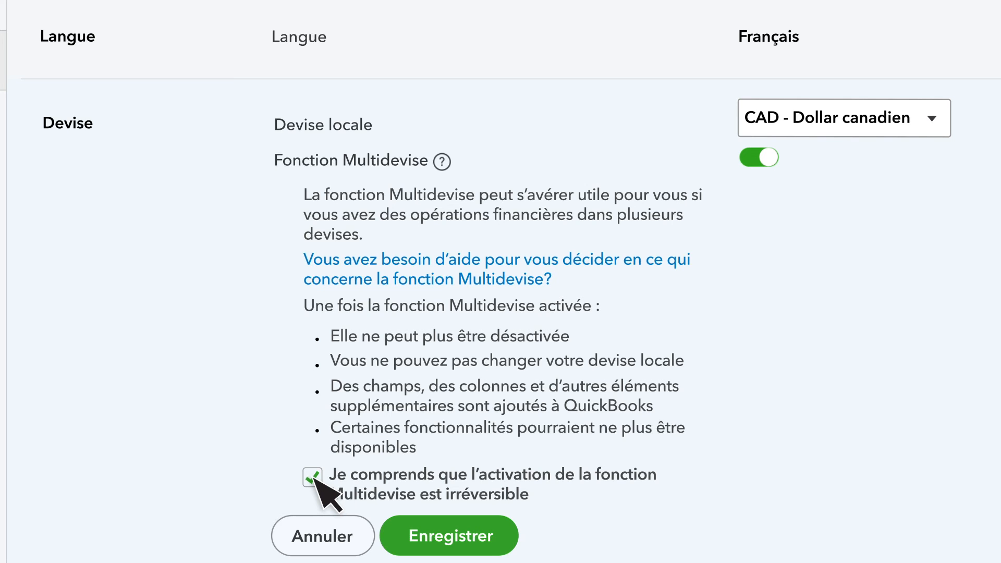
left_click(480, 537)
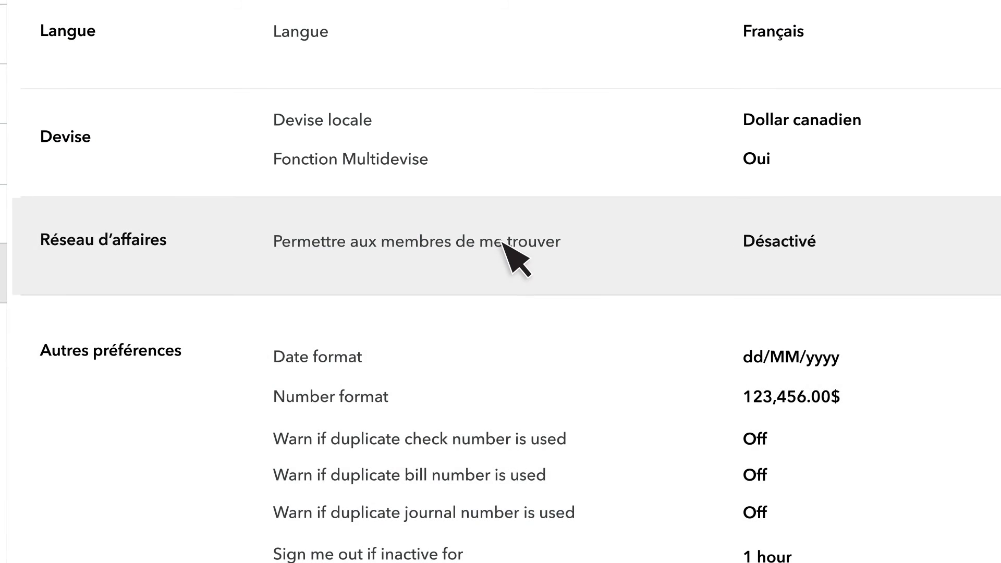
- Allow members to find the business under Réseau d'affaires and save
left_click(505, 246)
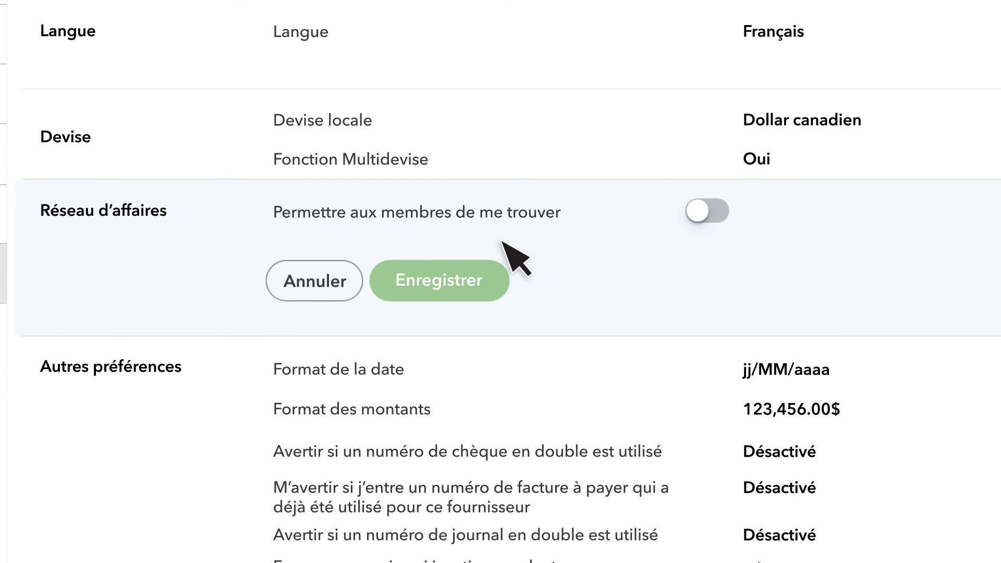
left_click(704, 210)
left_click(472, 283)
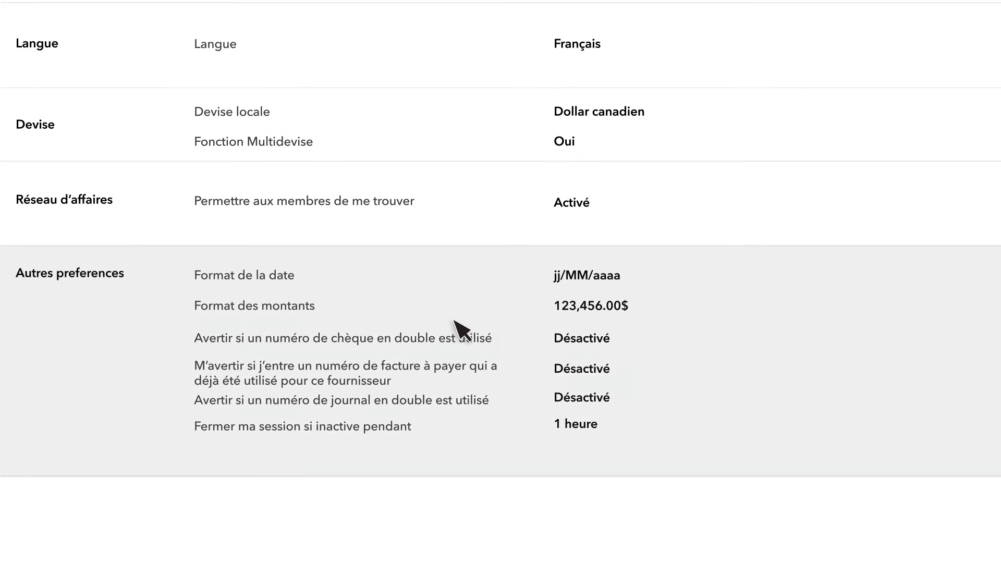
- Enable the duplicate cheque, supplier bill and journal number warnings under Autres préférences, save, and exit the settings
left_click(455, 321)
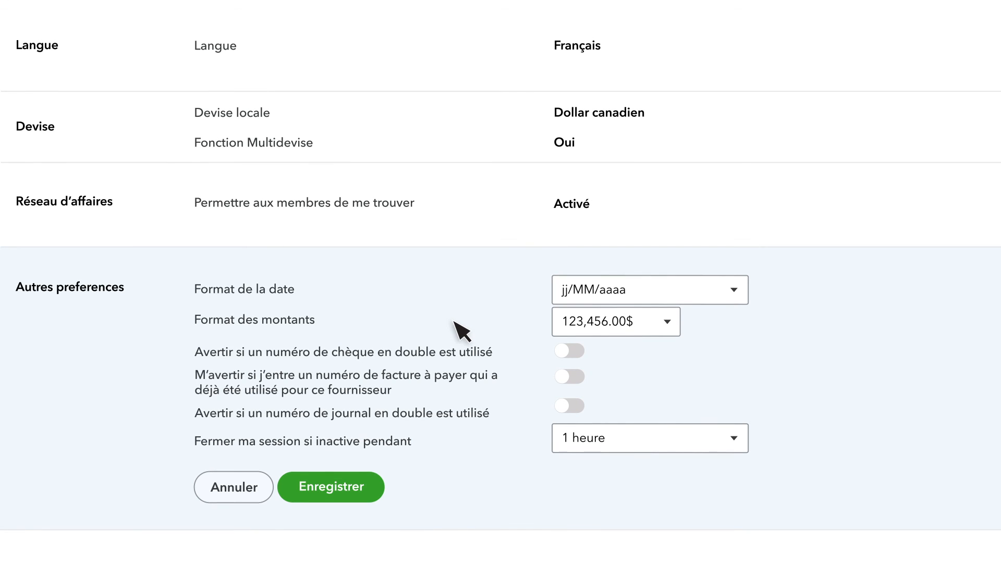
left_click(570, 350)
left_click(570, 377)
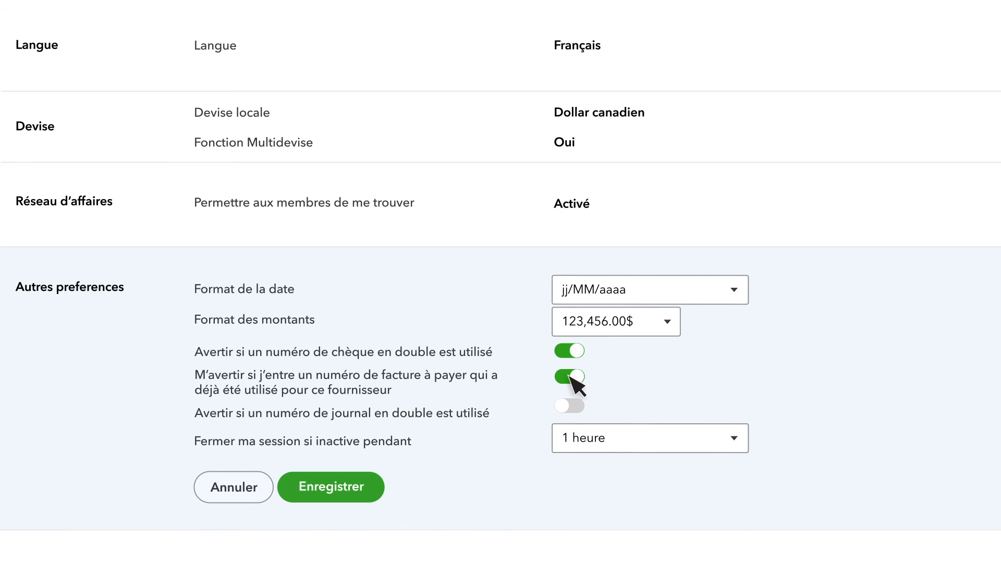
left_click(570, 405)
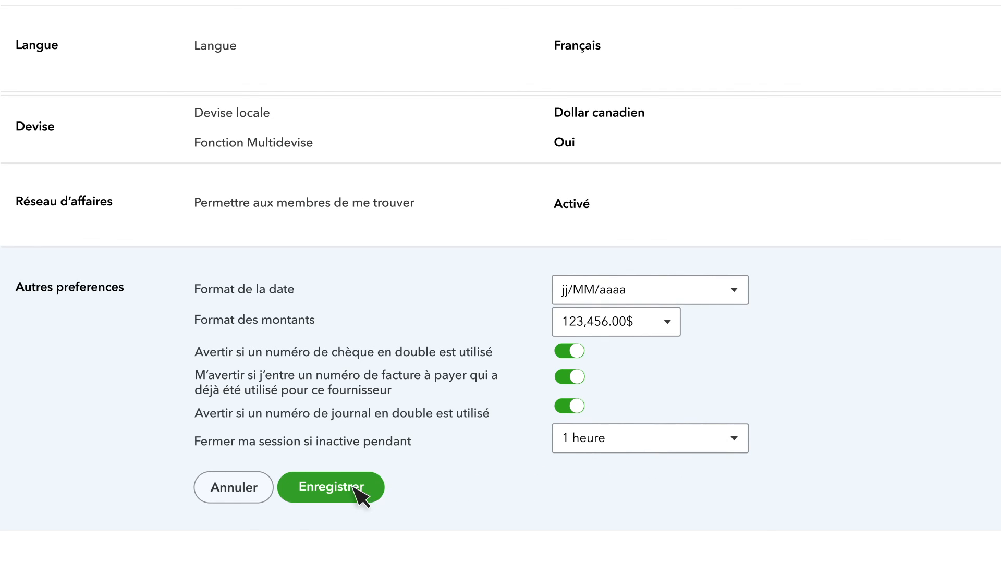
left_click(353, 487)
left_click(951, 538)
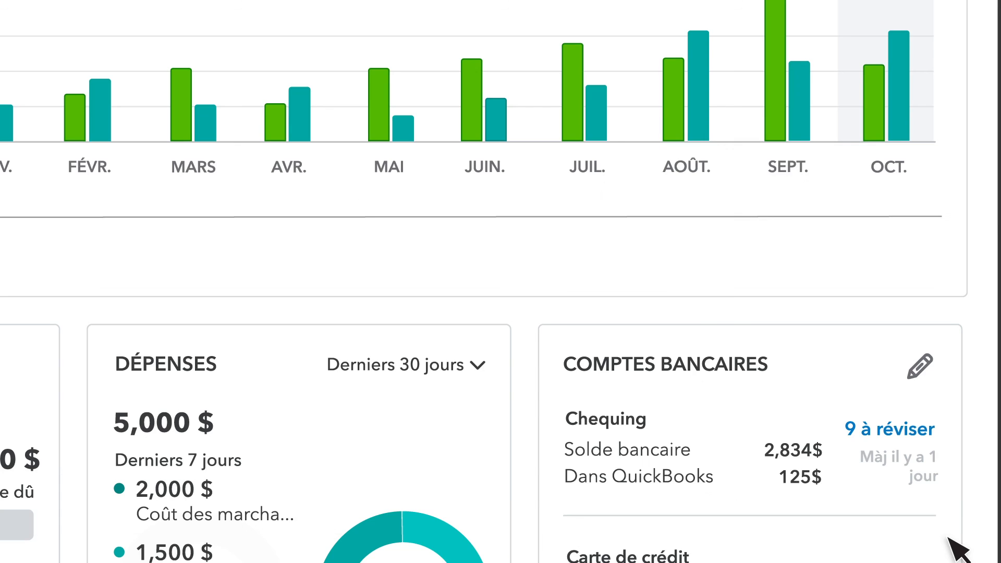